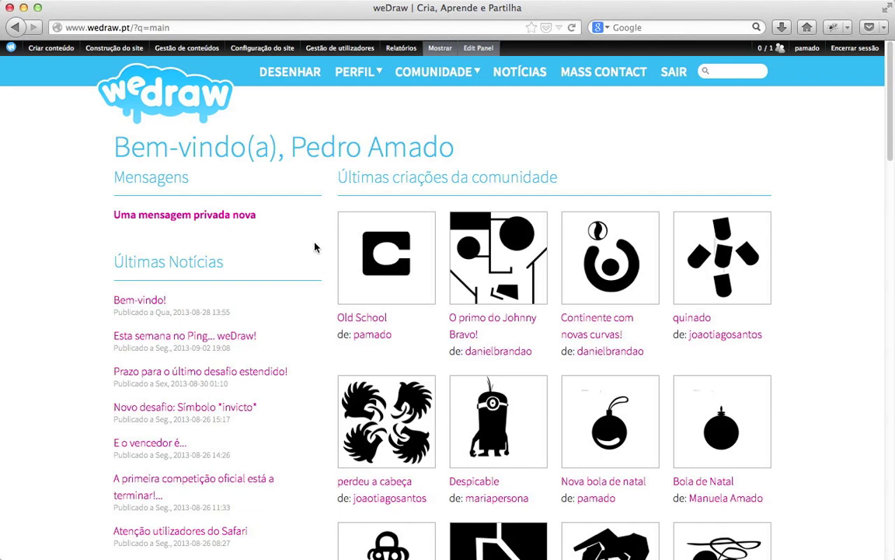
Open the site's drawing editor and pan across the blank canvas
{"action": "left_click", "coordinate": [302, 78]}
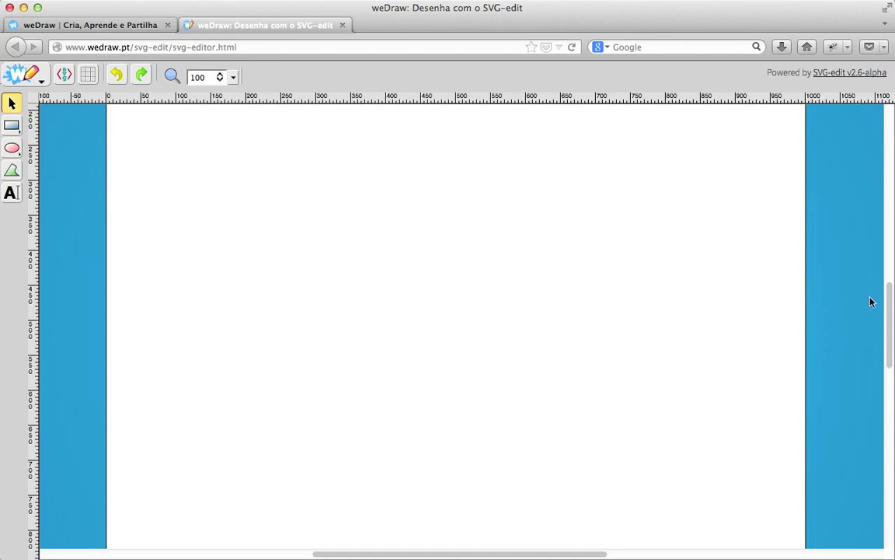
{"action": "left_click_drag", "start_coordinate": [888, 311], "coordinate": [889, 356]}
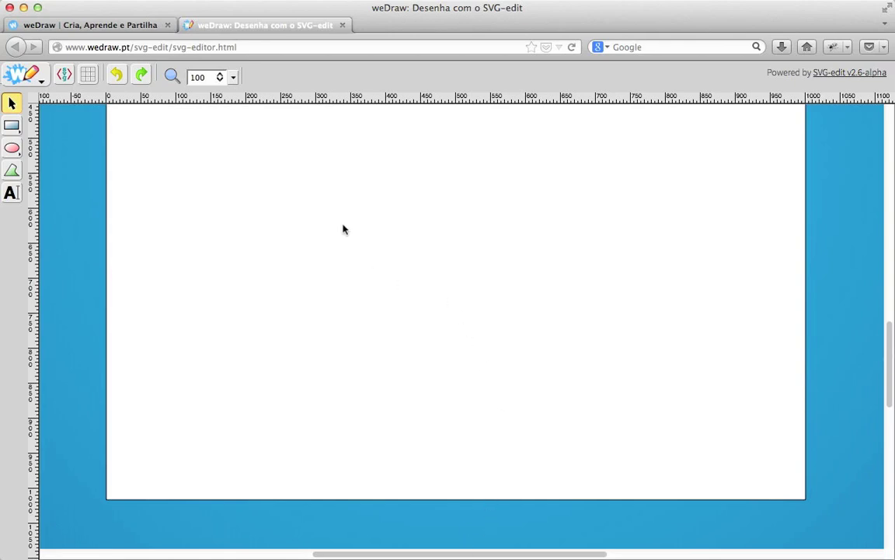
{"action": "key", "text": "space"}
{"action": "left_click_drag", "start_coordinate": [360, 170], "coordinate": [343, 390]}
{"action": "left_click_drag", "start_coordinate": [349, 293], "coordinate": [349, 348]}
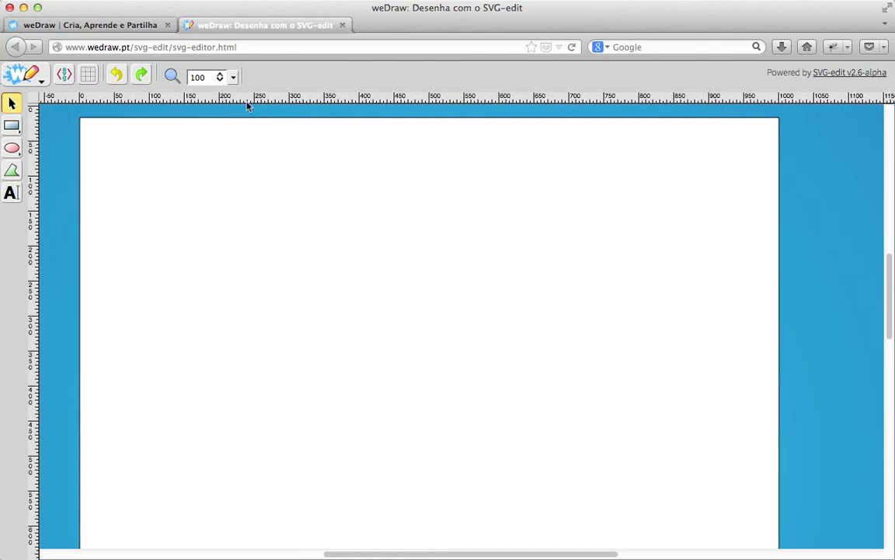
Zoom to fit the canvas, and try the fit to all content
{"action": "left_click", "coordinate": [233, 77]}
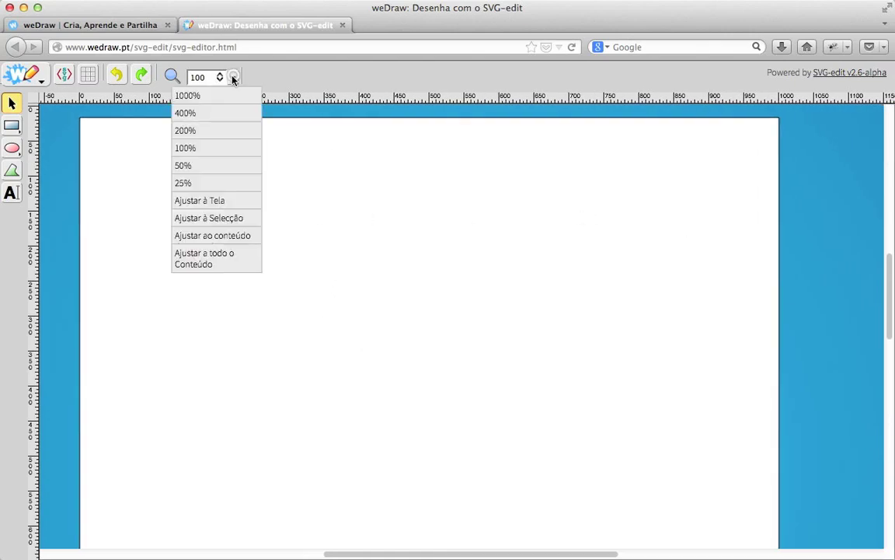
{"action": "left_click", "coordinate": [217, 202]}
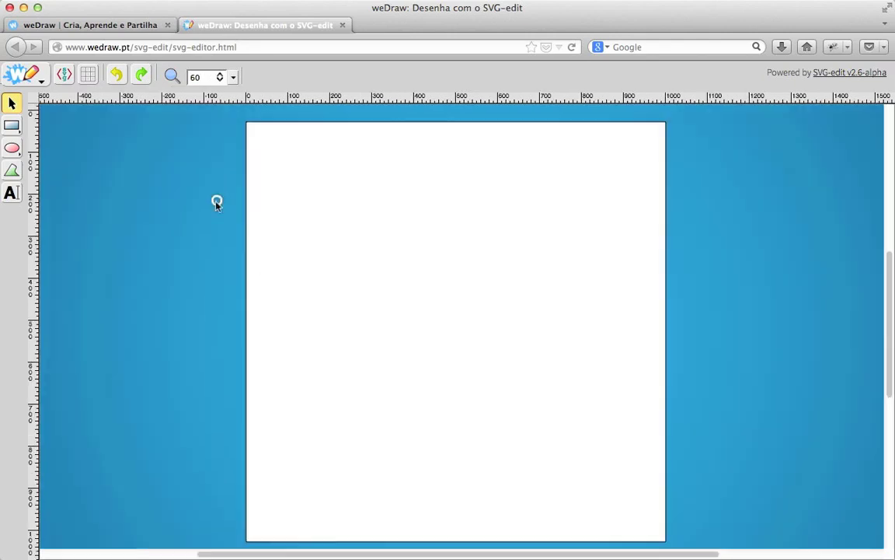
{"action": "left_click", "coordinate": [232, 78]}
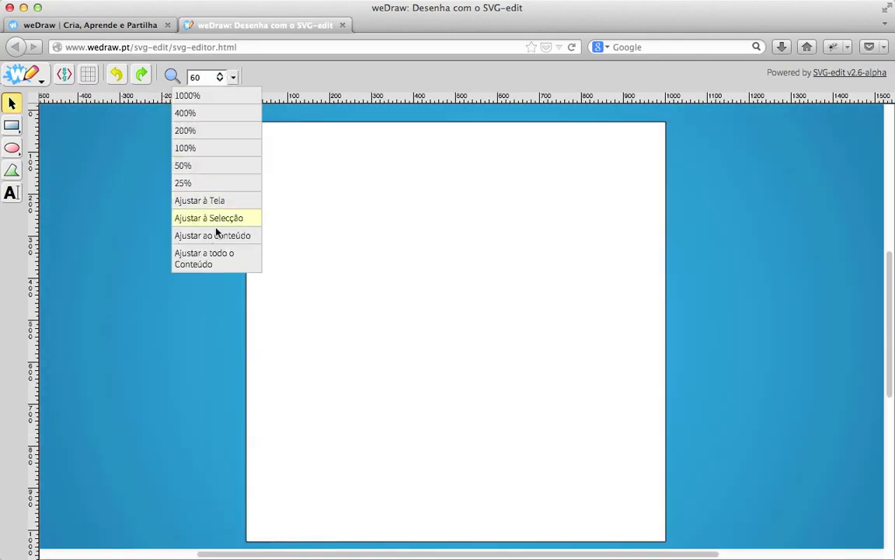
{"action": "left_click", "coordinate": [212, 257]}
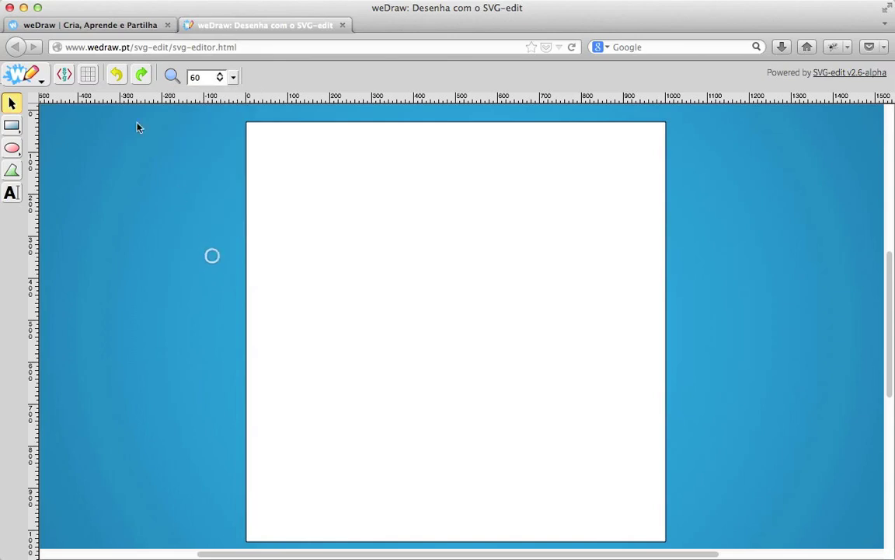
Look over the main menu commands and the SVG source code of the empty image
{"action": "left_click", "coordinate": [40, 77]}
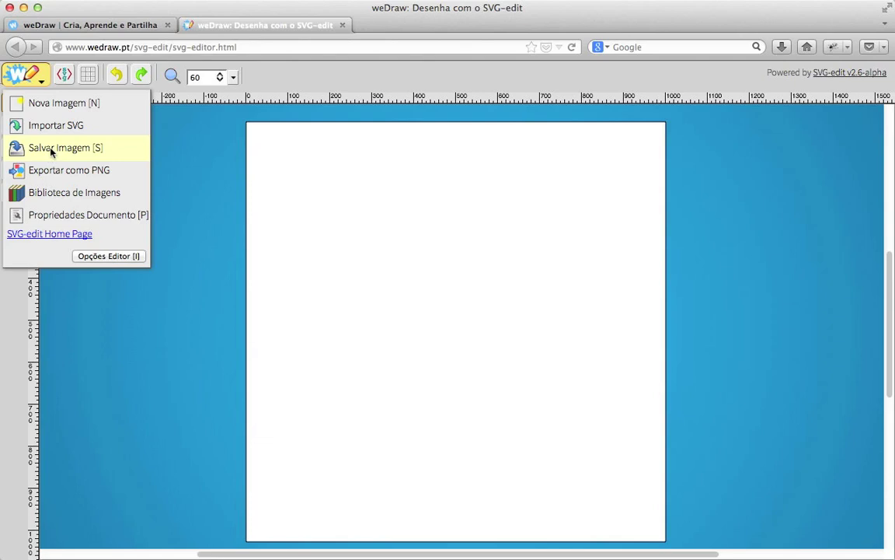
{"action": "left_click", "coordinate": [64, 75]}
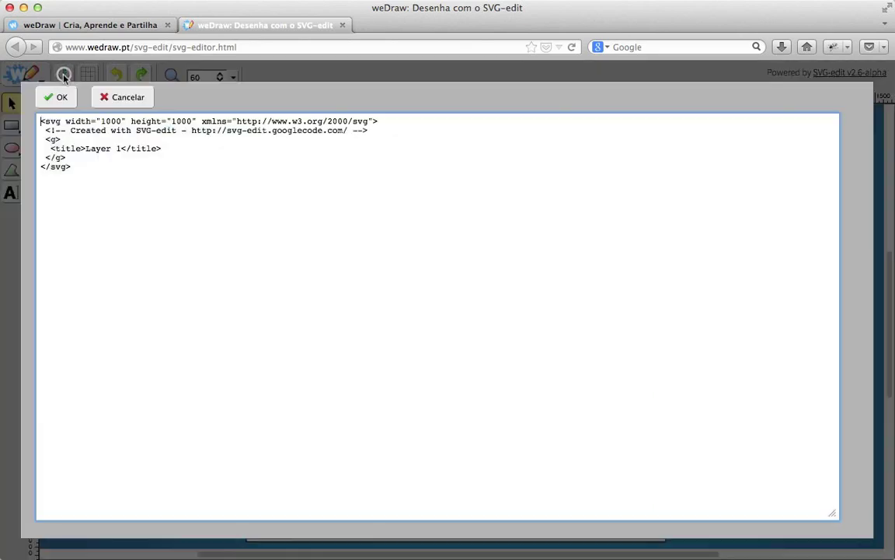
{"action": "left_click", "coordinate": [113, 98]}
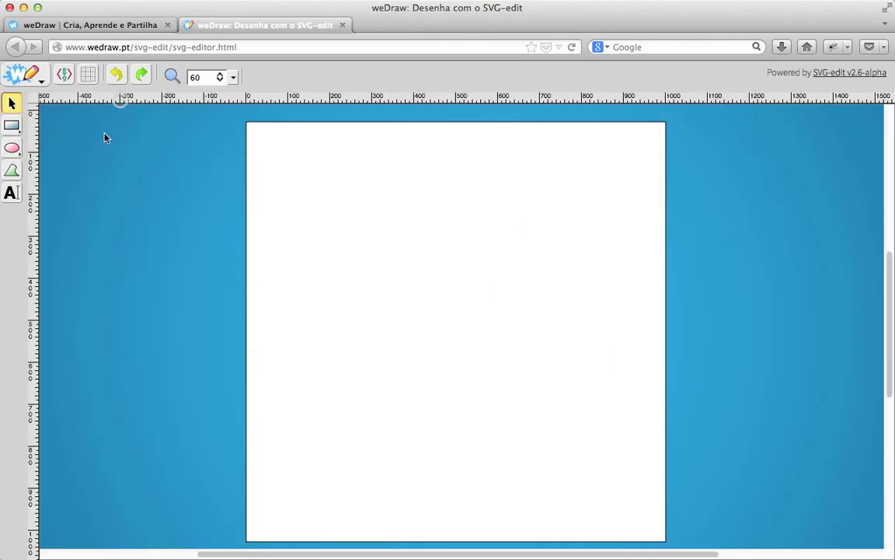
Preview the canvas grid at the fitted zoom and at 100% zoom, and hide it again
{"action": "left_click", "coordinate": [88, 81]}
{"action": "left_click", "coordinate": [89, 81]}
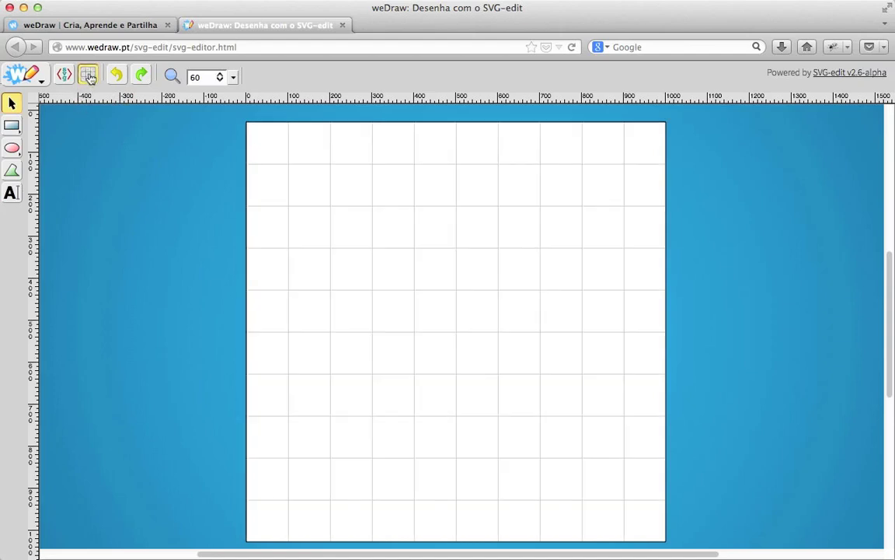
{"action": "left_click", "coordinate": [91, 84]}
{"action": "left_click", "coordinate": [232, 78]}
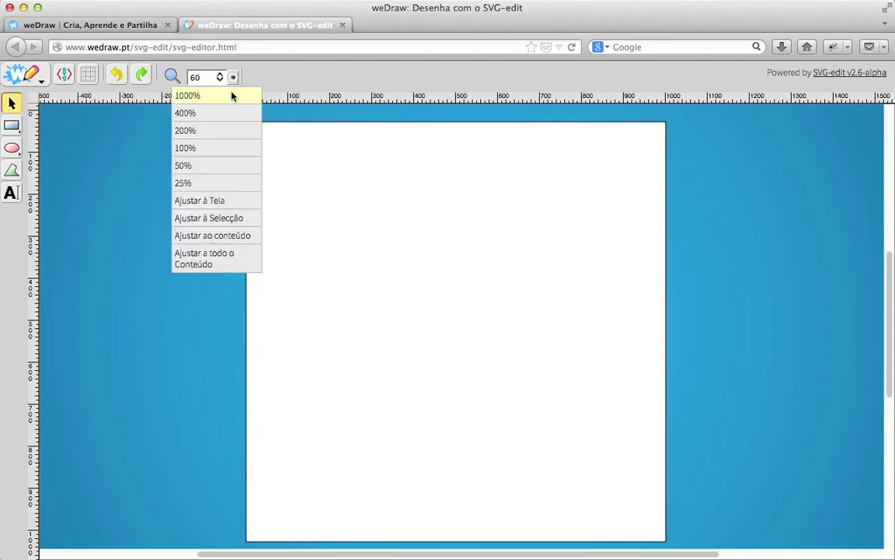
{"action": "left_click", "coordinate": [220, 146]}
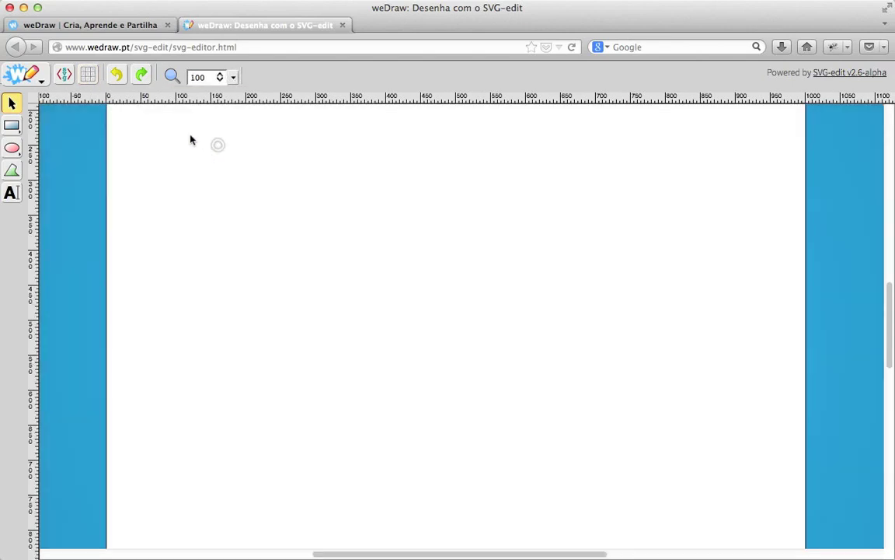
{"action": "left_click", "coordinate": [89, 79]}
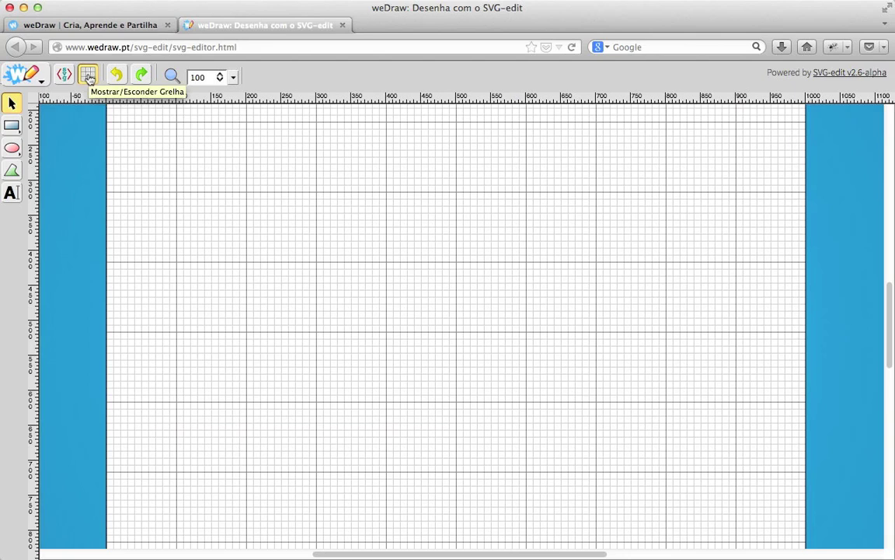
{"action": "left_click", "coordinate": [89, 79]}
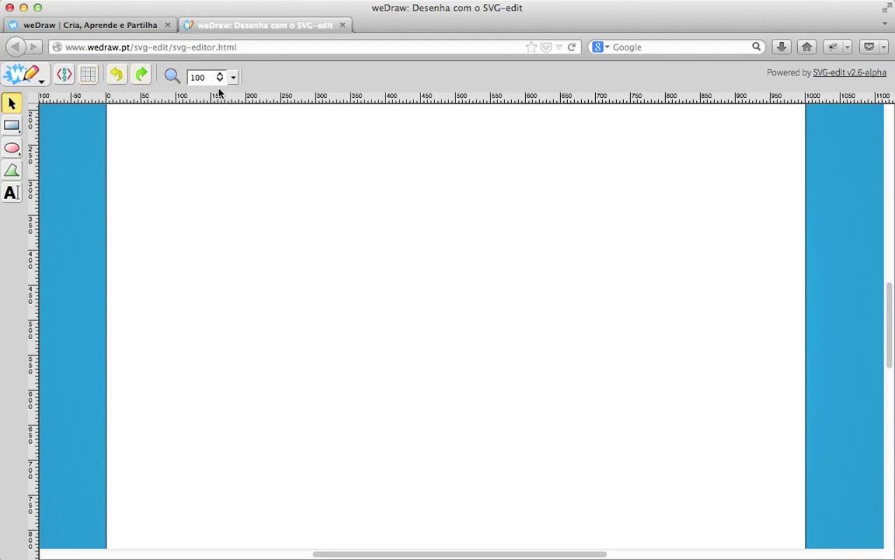
Draw a long horizontal rectangle about 820 by 70 at x 110, y 660
{"action": "left_click", "coordinate": [11, 147]}
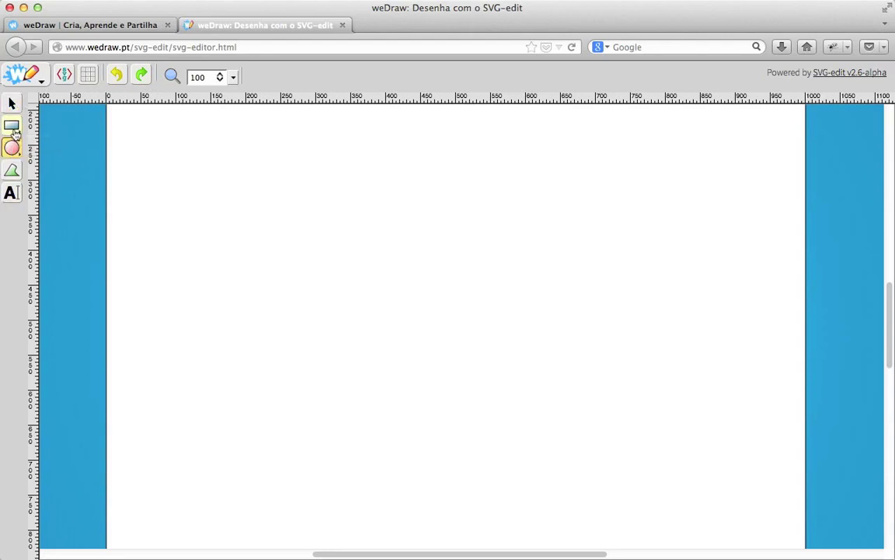
{"action": "mouse_move", "coordinate": [12, 127]}
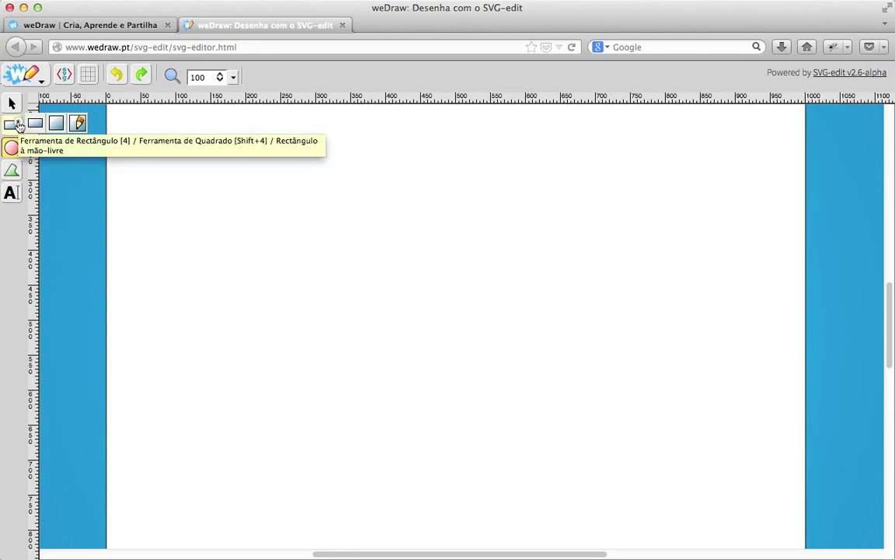
{"action": "left_click", "coordinate": [35, 122]}
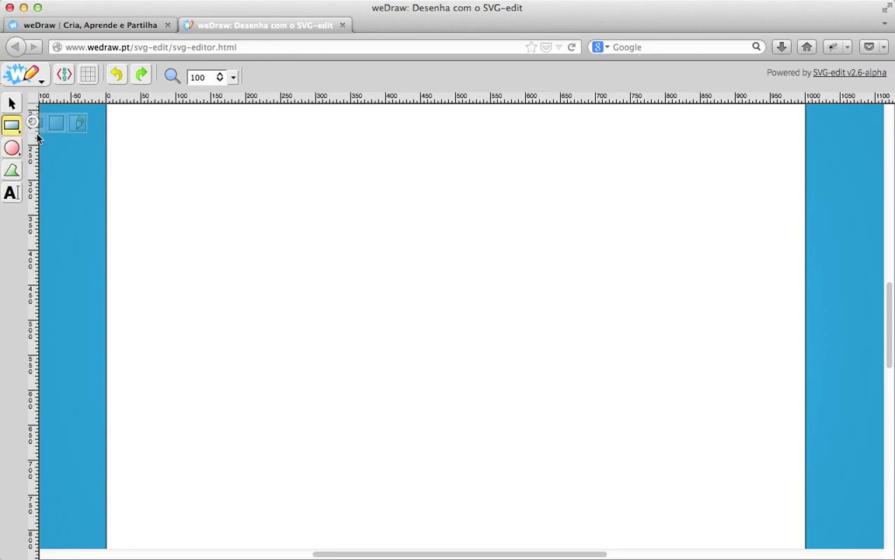
{"action": "left_click_drag", "start_coordinate": [183, 444], "coordinate": [757, 492]}
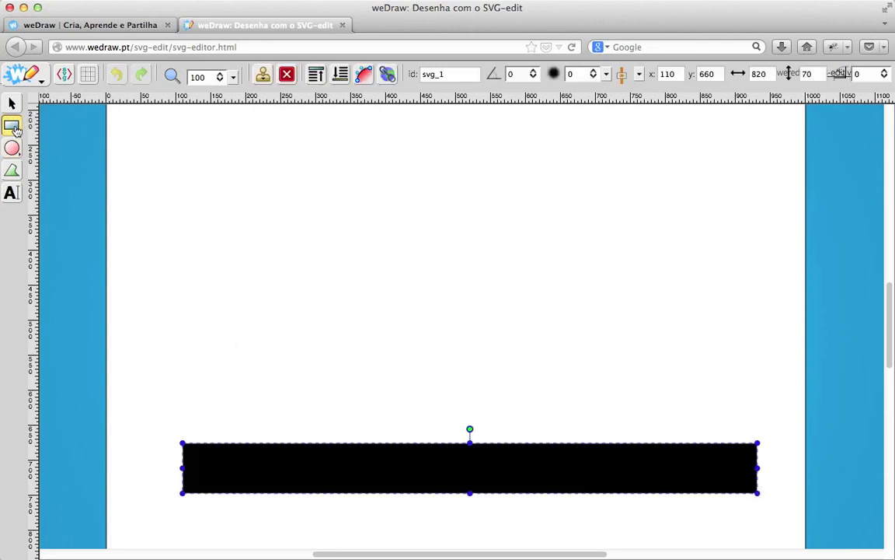
Draw two squares of about 110 by 110 above the bar, the first at x 110, y 500 and the second to its right
{"action": "mouse_move", "coordinate": [11, 125]}
{"action": "left_click", "coordinate": [55, 124]}
{"action": "left_click_drag", "start_coordinate": [181, 335], "coordinate": [245, 410]}
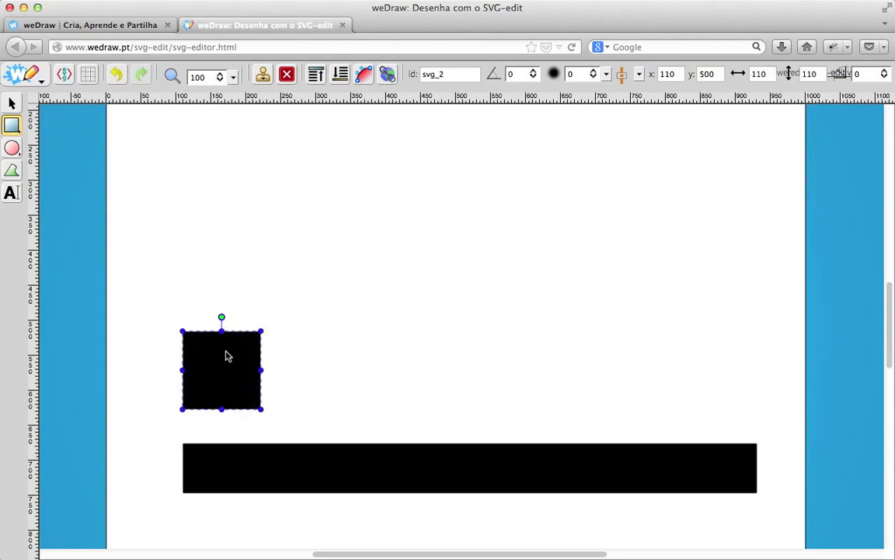
{"action": "left_click_drag", "start_coordinate": [13, 127], "coordinate": [34, 123]}
{"action": "left_click_drag", "start_coordinate": [294, 335], "coordinate": [364, 406]}
Move both squares down to y 550 so they rest on the bar, with a narrow gap between them
{"action": "key", "text": "shift"}
{"action": "left_click_drag", "start_coordinate": [323, 375], "coordinate": [325, 410]}
{"action": "left_click", "coordinate": [11, 103]}
{"action": "left_click_drag", "start_coordinate": [323, 369], "coordinate": [327, 400]}
{"action": "left_click_drag", "start_coordinate": [236, 353], "coordinate": [233, 387]}
{"action": "left_click_drag", "start_coordinate": [337, 394], "coordinate": [309, 394]}
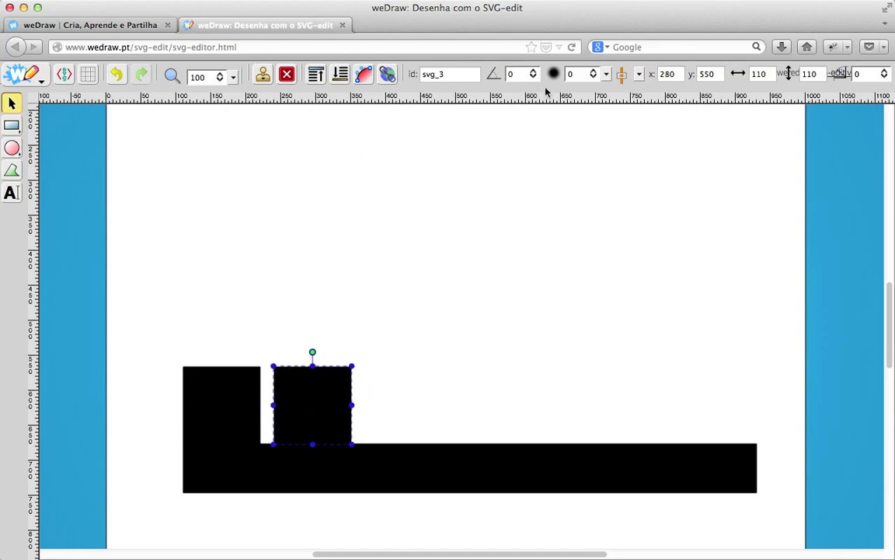
Duplicate the second square and place the evenly spaced copies along the bar at x 370 and x 500
{"action": "left_click", "coordinate": [262, 77]}
{"action": "mouse_move", "coordinate": [357, 407]}
{"action": "left_mouse_down"}
{"action": "mouse_move", "coordinate": [493, 388]}
{"action": "mouse_move", "coordinate": [587, 402]}
{"action": "left_mouse_up"}
{"action": "left_click", "coordinate": [262, 74]}
{"action": "left_click", "coordinate": [263, 75]}
Delete the surplus copy and the square at x 500
{"action": "left_click", "coordinate": [287, 74]}
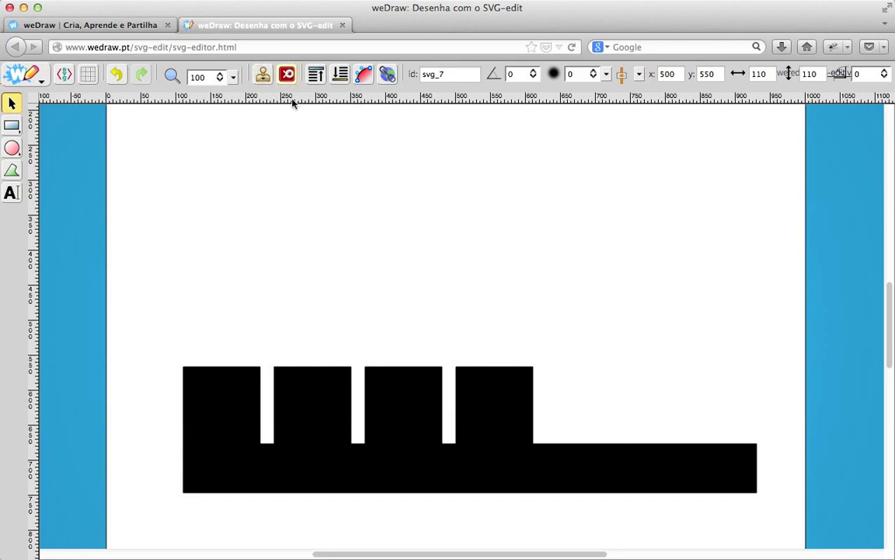
{"action": "left_click", "coordinate": [511, 397]}
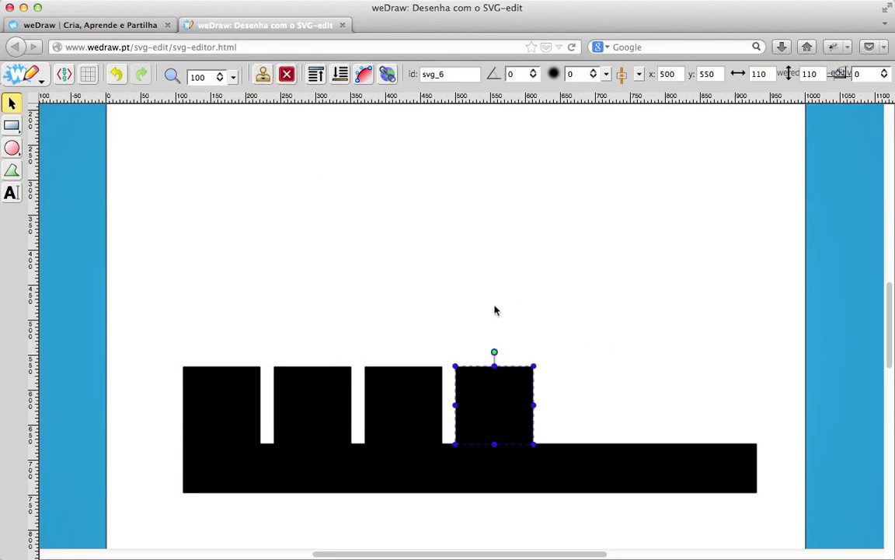
{"action": "key", "text": "BackSpace"}
Select the three squares together, group them, and ungroup them again
{"action": "left_click_drag", "start_coordinate": [451, 331], "coordinate": [210, 378]}
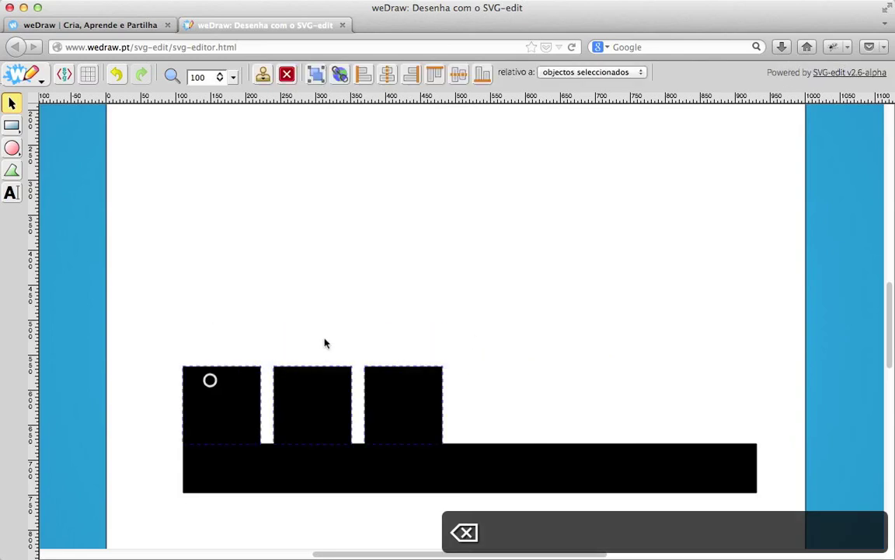
{"action": "left_click", "coordinate": [274, 304]}
{"action": "left_click_drag", "start_coordinate": [221, 328], "coordinate": [365, 352]}
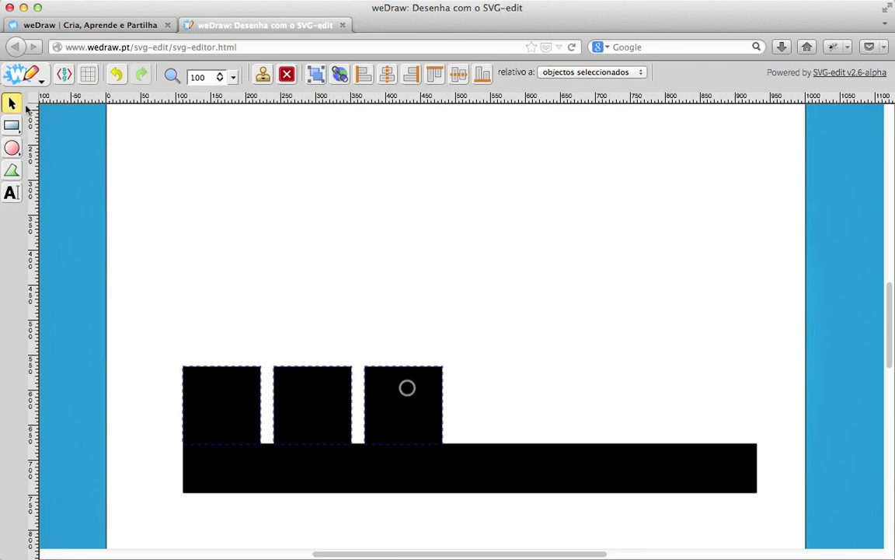
{"action": "left_click_drag", "start_coordinate": [230, 314], "coordinate": [427, 398]}
{"action": "left_click", "coordinate": [315, 74]}
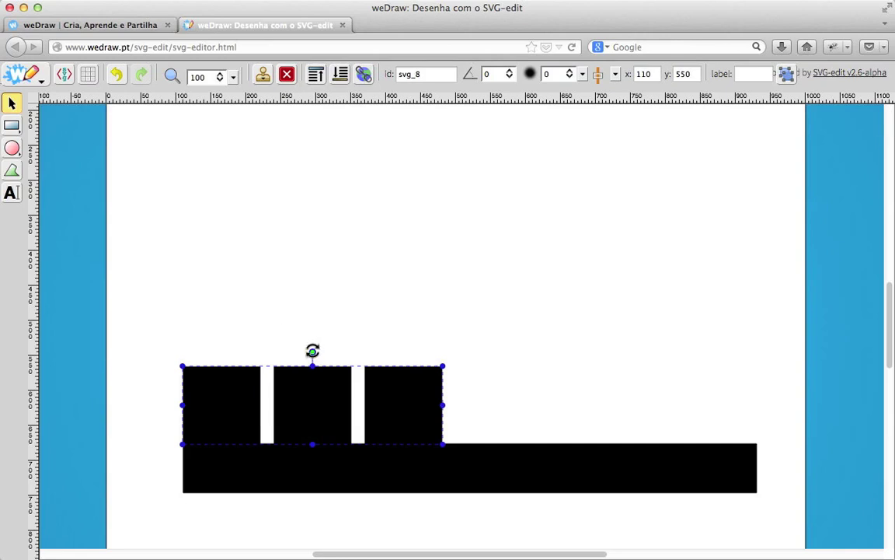
{"action": "mouse_move", "coordinate": [314, 354]}
{"action": "left_mouse_down"}
{"action": "mouse_move", "coordinate": [336, 356]}
{"action": "mouse_move", "coordinate": [312, 332]}
{"action": "mouse_move", "coordinate": [296, 334]}
{"action": "mouse_move", "coordinate": [307, 336]}
{"action": "left_mouse_up"}
{"action": "key", "text": "ctrl+shift+g"}
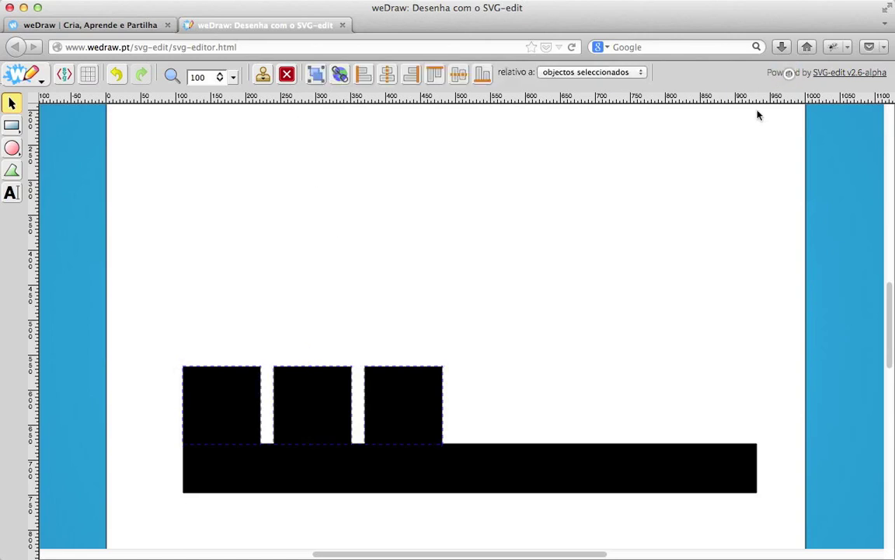
Move the third square up by about 10 so it is out of line with the others
{"action": "left_click", "coordinate": [381, 321]}
{"action": "mouse_move", "coordinate": [380, 376]}
{"action": "left_mouse_down"}
{"action": "mouse_move", "coordinate": [381, 351]}
{"action": "mouse_move", "coordinate": [381, 378]}
{"action": "mouse_move", "coordinate": [379, 366]}
{"action": "left_mouse_up"}
Align the three squares by their top edges, relative to the selected objects
{"action": "left_click_drag", "start_coordinate": [196, 324], "coordinate": [391, 377]}
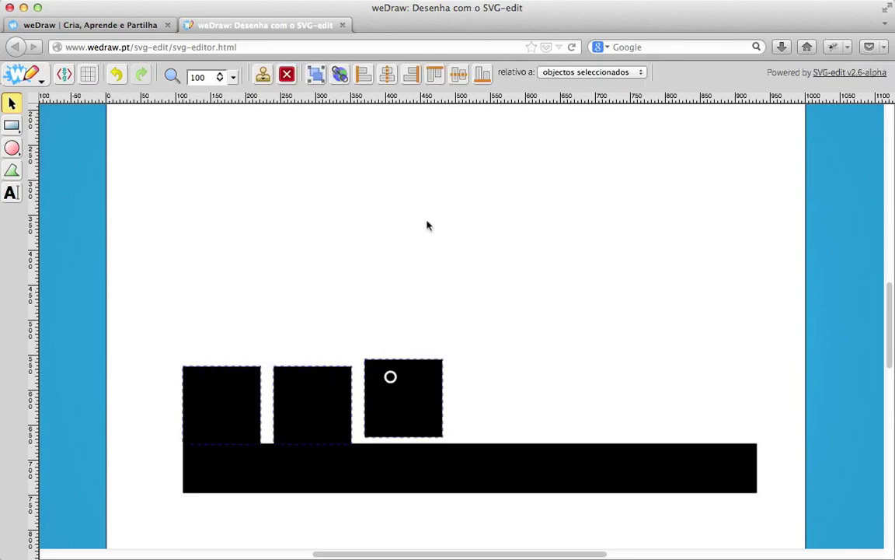
{"action": "left_click", "coordinate": [291, 280]}
{"action": "left_click_drag", "start_coordinate": [232, 330], "coordinate": [398, 374]}
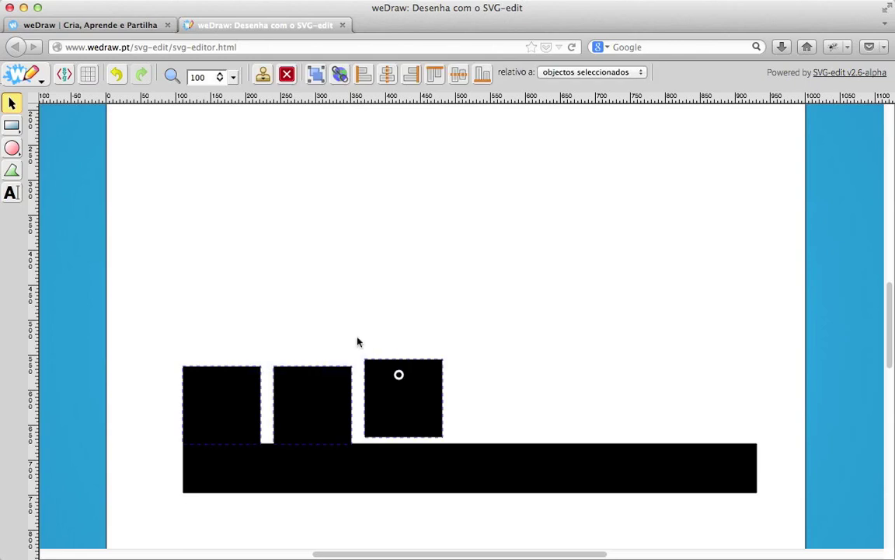
{"action": "left_click", "coordinate": [580, 72]}
{"action": "left_click", "coordinate": [579, 72]}
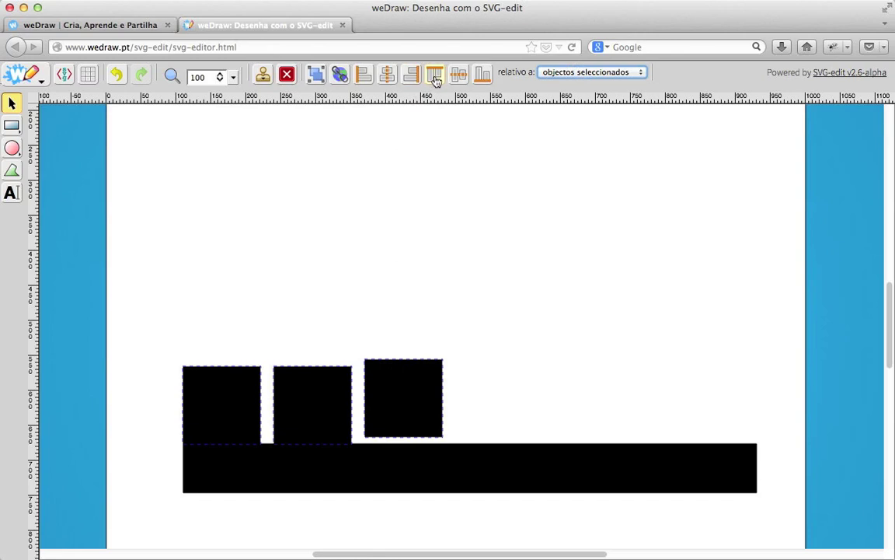
{"action": "left_click", "coordinate": [436, 81]}
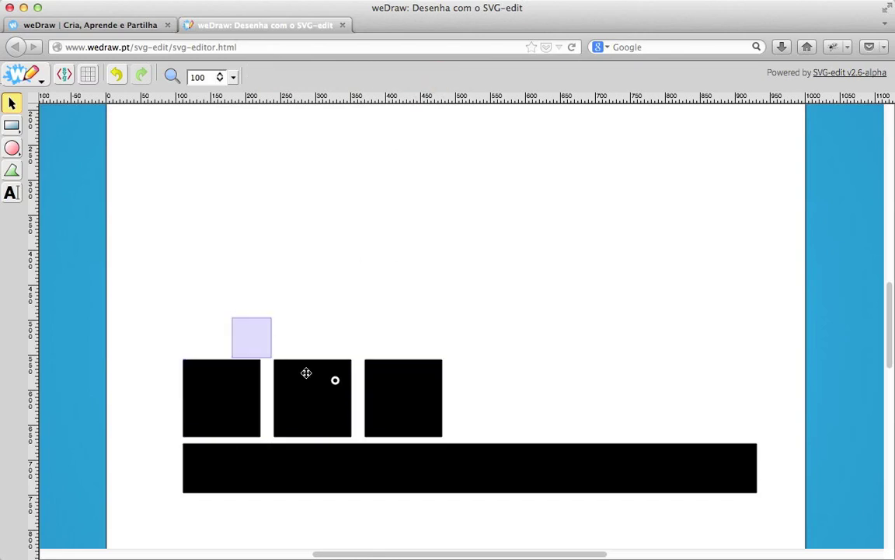
Undo the top alignment and align the three squares by their bottom edges so they rest on the bar
{"action": "left_click", "coordinate": [389, 278]}
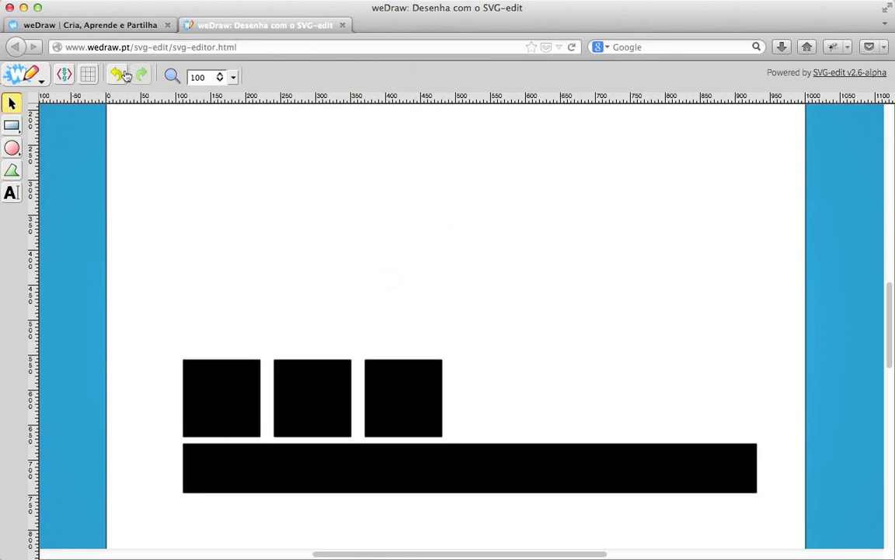
{"action": "left_click_drag", "start_coordinate": [201, 330], "coordinate": [300, 388]}
{"action": "left_click_drag", "start_coordinate": [213, 330], "coordinate": [399, 377]}
{"action": "left_click", "coordinate": [482, 75]}
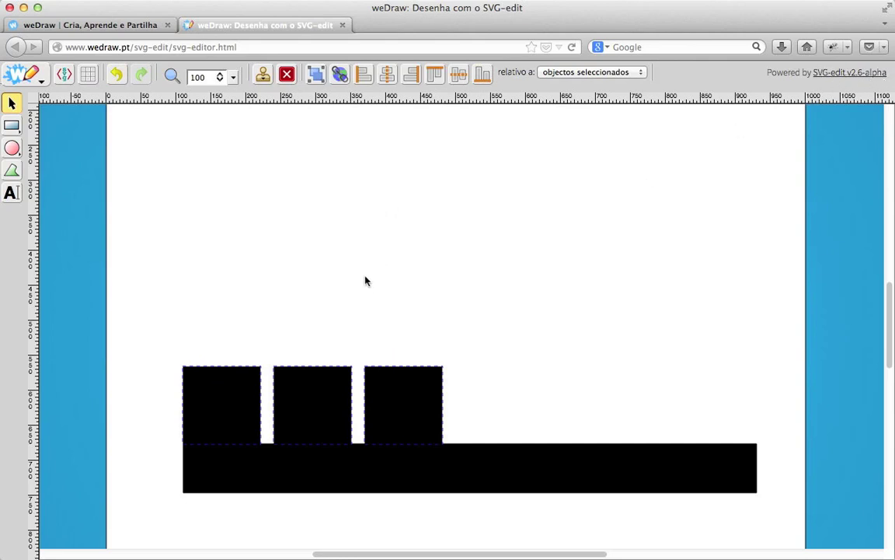
{"action": "left_click", "coordinate": [363, 280]}
{"action": "left_click", "coordinate": [375, 372]}
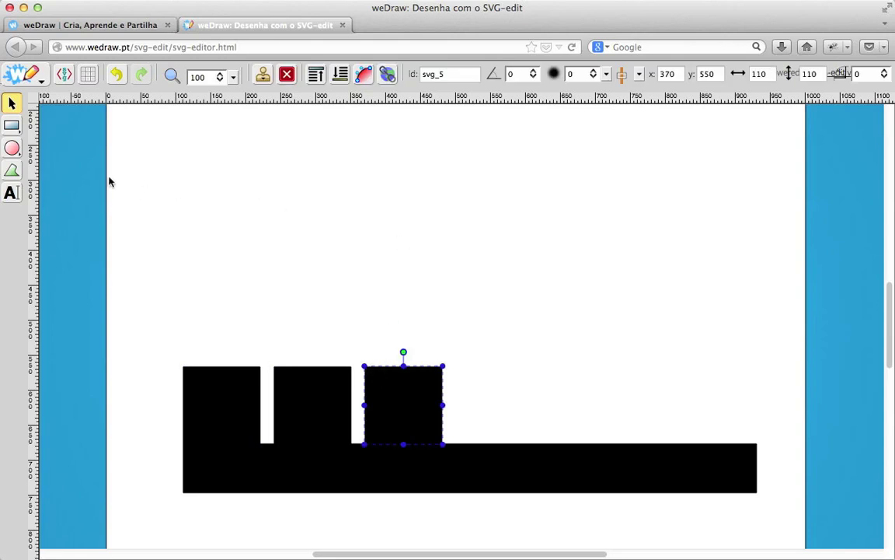
Draw a thin vertical post about 10 by 220 rising from the bar near x 760, and a circle of radius 90 centred at 680, 320
{"action": "left_click", "coordinate": [12, 124]}
{"action": "mouse_move", "coordinate": [638, 445]}
{"action": "left_mouse_down"}
{"action": "mouse_move", "coordinate": [644, 290]}
{"action": "mouse_move", "coordinate": [637, 308]}
{"action": "left_mouse_up"}
{"action": "left_click_drag", "start_coordinate": [582, 205], "coordinate": [638, 225]}
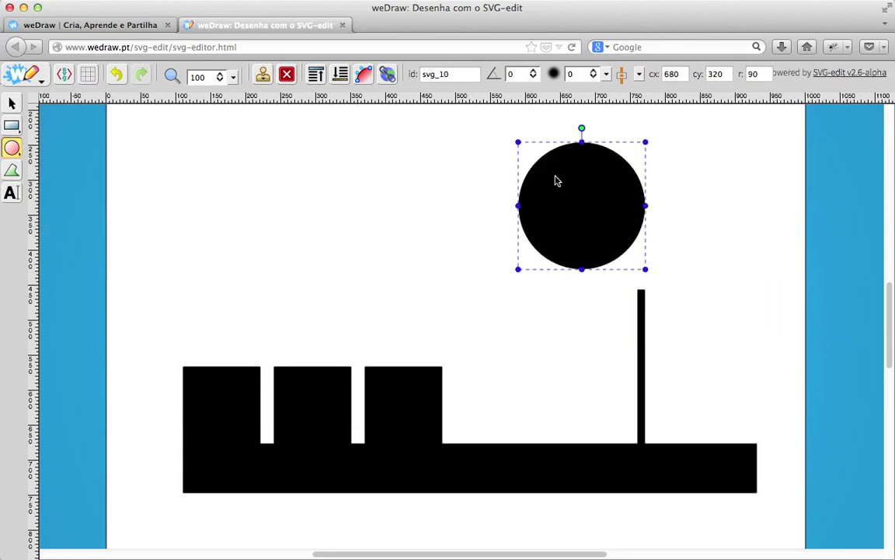
Delete the circle and draw a larger one of radius about 100 centred near 700, 340
{"action": "left_click", "coordinate": [12, 103]}
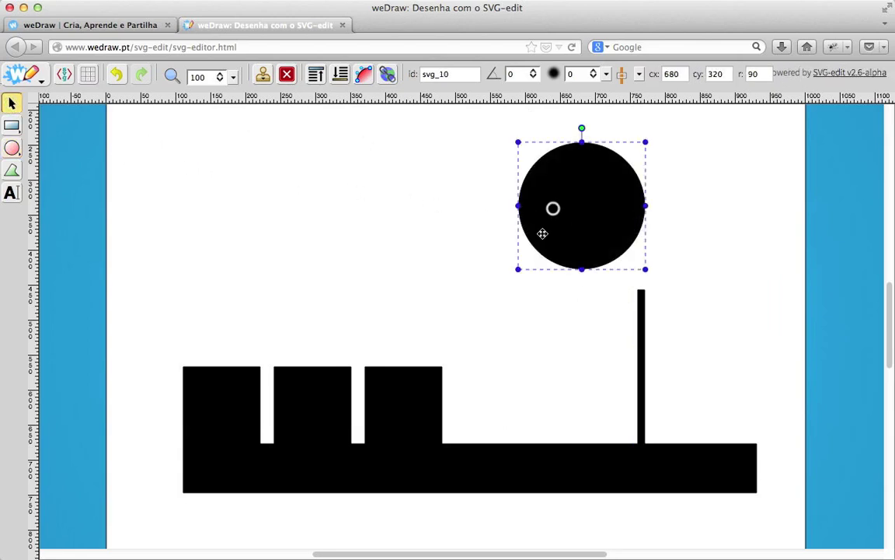
{"action": "key", "text": "BackSpace"}
{"action": "left_click", "coordinate": [35, 144]}
{"action": "mouse_move", "coordinate": [597, 222]}
{"action": "left_mouse_down"}
{"action": "mouse_move", "coordinate": [692, 241]}
{"action": "mouse_move", "coordinate": [699, 260]}
{"action": "mouse_move", "coordinate": [660, 260]}
{"action": "mouse_move", "coordinate": [640, 245]}
{"action": "mouse_move", "coordinate": [666, 260]}
{"action": "mouse_move", "coordinate": [650, 259]}
{"action": "mouse_move", "coordinate": [653, 248]}
{"action": "left_mouse_up"}
{"action": "key", "text": "shift"}
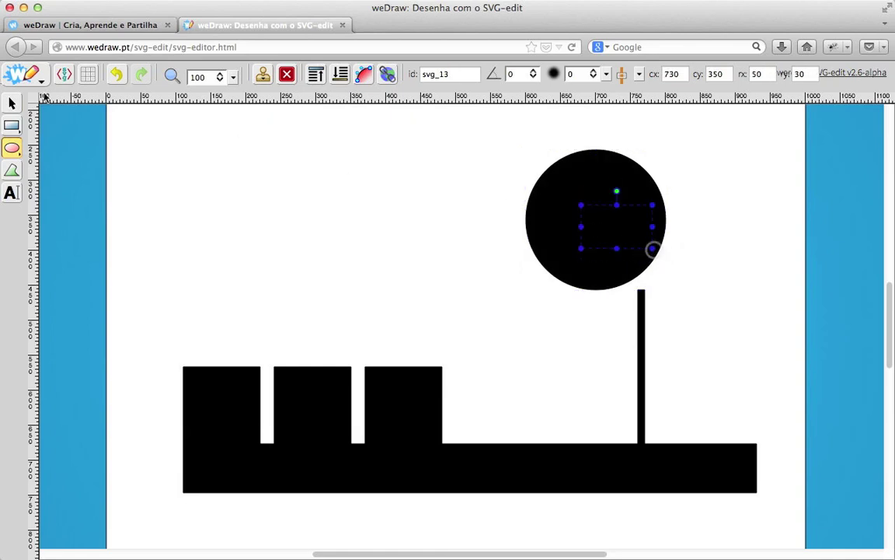
Remove the stray ellipses drawn over the large circle and move the circle onto the top of the post
{"action": "left_click", "coordinate": [116, 74]}
{"action": "left_click", "coordinate": [13, 104]}
{"action": "left_click_drag", "start_coordinate": [568, 243], "coordinate": [602, 265]}
{"action": "left_click", "coordinate": [476, 240]}
{"action": "left_click", "coordinate": [590, 226]}
{"action": "key", "text": "BackSpace"}
{"action": "left_click_drag", "start_coordinate": [631, 241], "coordinate": [641, 242]}
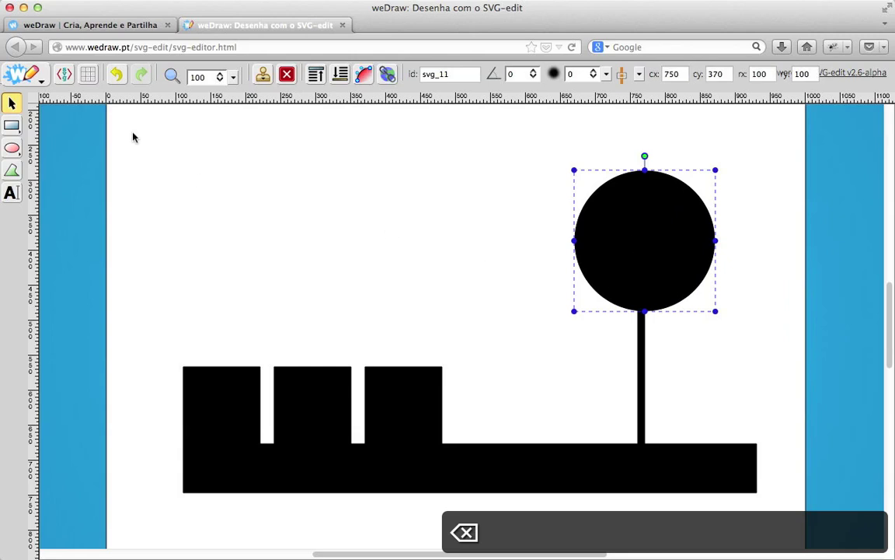
Draw a small circle of radius about 30 touching the left side of the post, below the large circle
{"action": "left_click", "coordinate": [12, 147]}
{"action": "mouse_move", "coordinate": [612, 363]}
{"action": "left_mouse_down"}
{"action": "mouse_move", "coordinate": [603, 354]}
{"action": "mouse_move", "coordinate": [620, 353]}
{"action": "left_mouse_up"}
{"action": "key", "text": "BackSpace"}
{"action": "left_click", "coordinate": [11, 103]}
{"action": "left_click", "coordinate": [554, 325]}
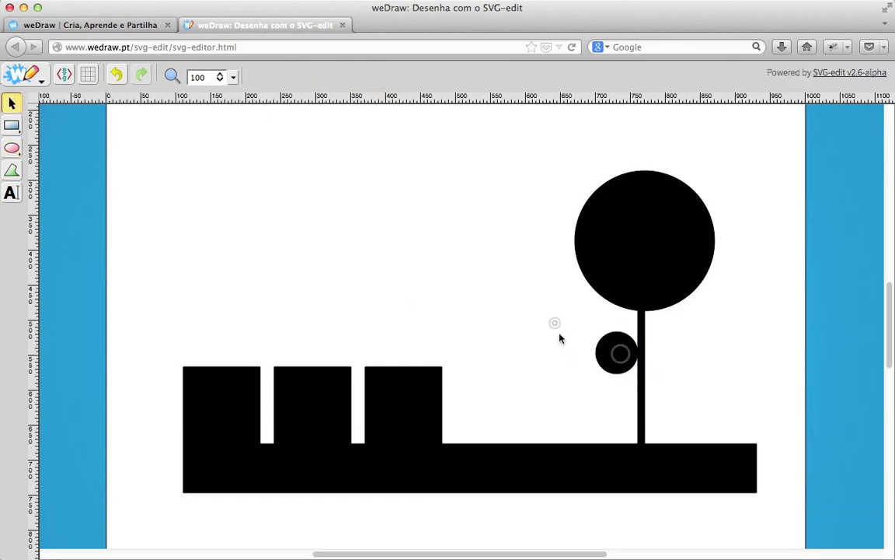
Group the two circles and the post into one tree and duplicate the group
{"action": "left_click_drag", "start_coordinate": [531, 225], "coordinate": [669, 372]}
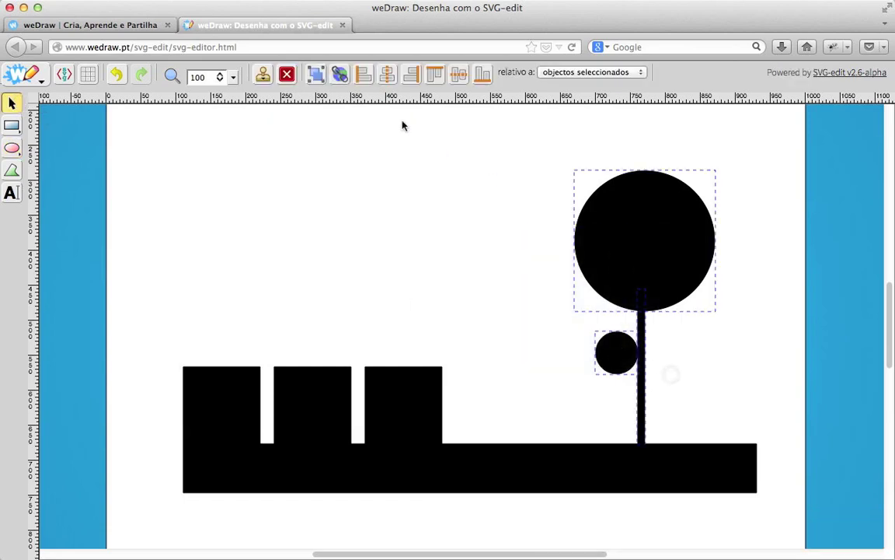
{"action": "left_click", "coordinate": [316, 76]}
{"action": "left_click", "coordinate": [262, 74]}
Move the duplicated tree between the third square and the original tree and shrink it to about 150 by 230
{"action": "mouse_move", "coordinate": [642, 246]}
{"action": "left_mouse_down"}
{"action": "mouse_move", "coordinate": [560, 245]}
{"action": "mouse_move", "coordinate": [534, 241]}
{"action": "mouse_move", "coordinate": [540, 234]}
{"action": "left_mouse_up"}
{"action": "mouse_move", "coordinate": [617, 177]}
{"action": "left_mouse_down"}
{"action": "mouse_move", "coordinate": [585, 218]}
{"action": "mouse_move", "coordinate": [584, 287]}
{"action": "left_mouse_up"}
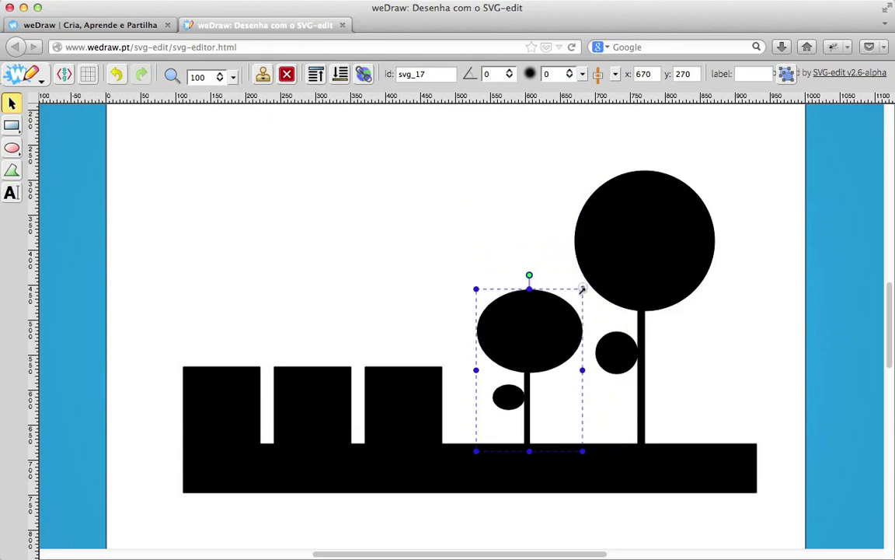
{"action": "left_click", "coordinate": [518, 211]}
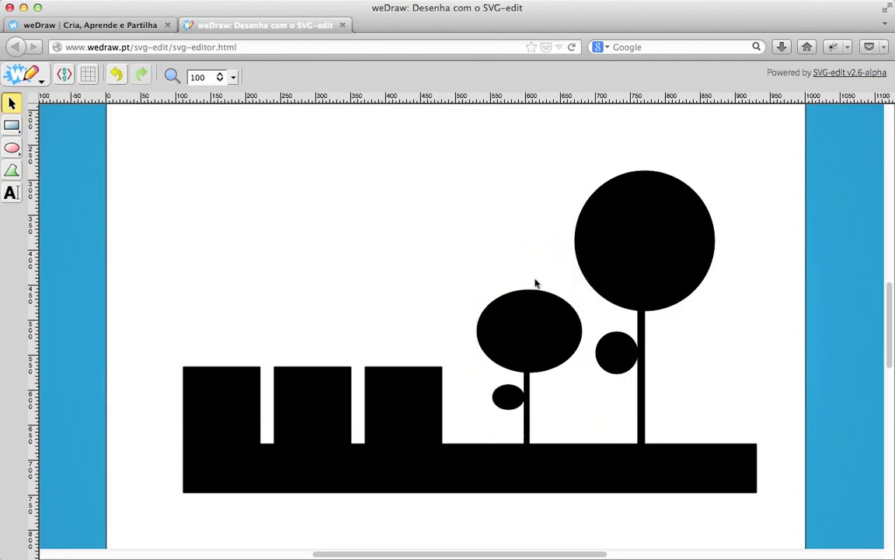
Try rotating the third square by 13 degrees and reset its rotation to 0
{"action": "left_click", "coordinate": [395, 376]}
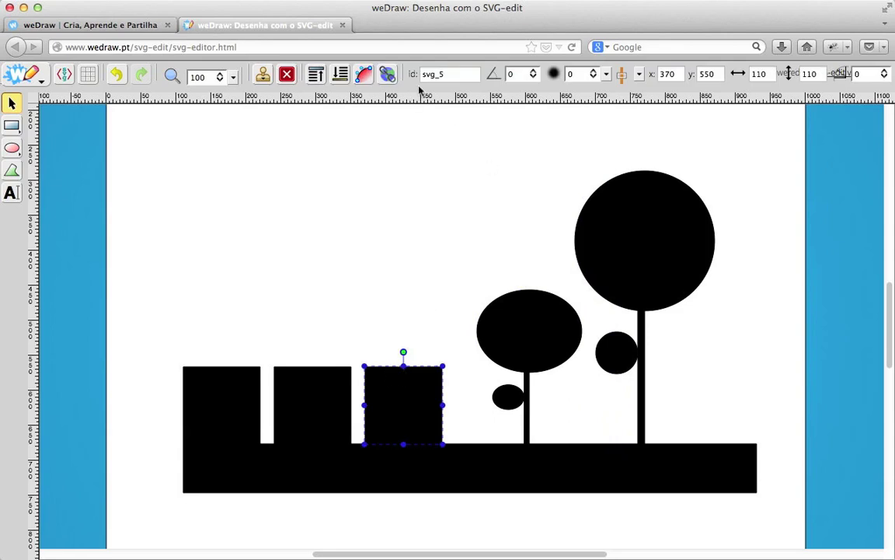
{"action": "left_click", "coordinate": [535, 72]}
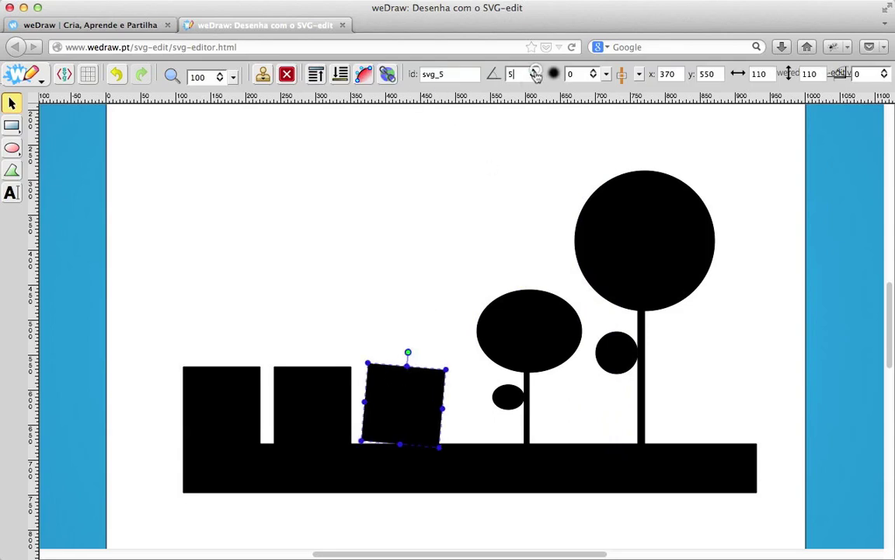
{"action": "left_click", "coordinate": [535, 71]}
{"action": "left_click", "coordinate": [525, 72]}
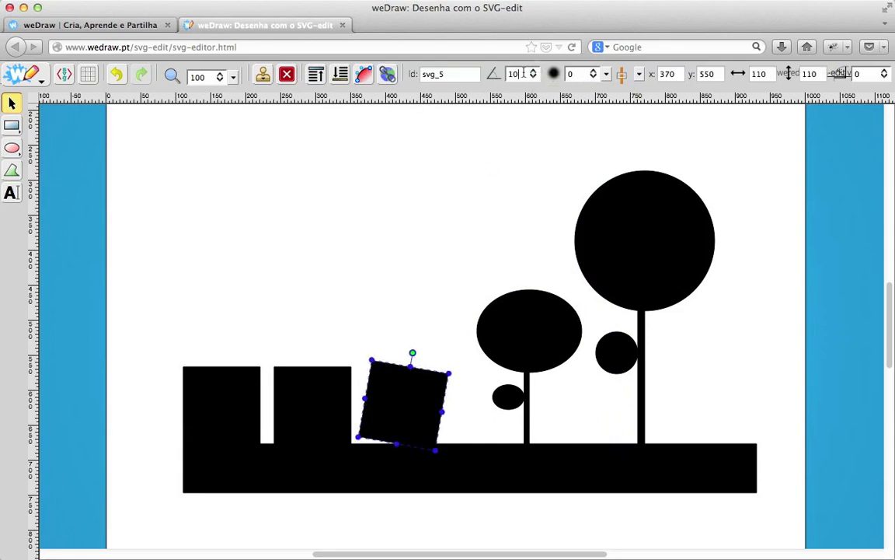
{"action": "type", "text": "13"}
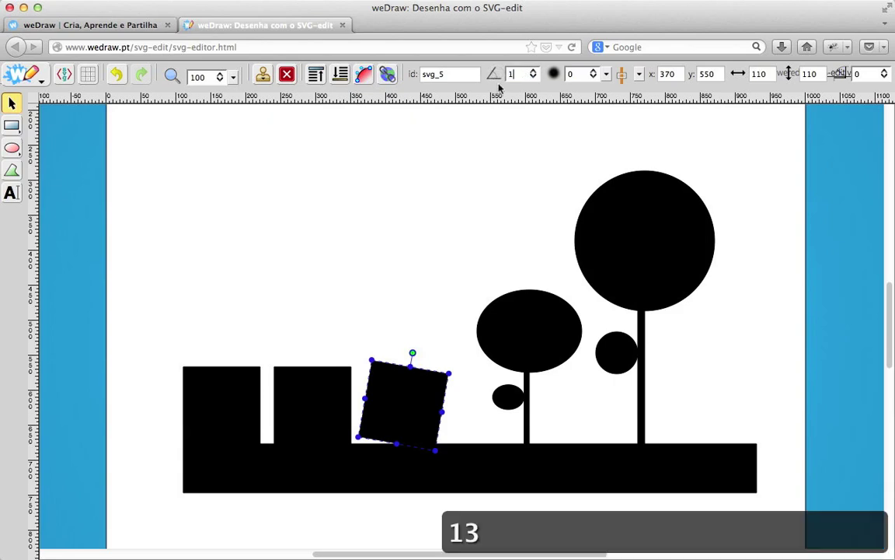
{"action": "key", "text": "Return"}
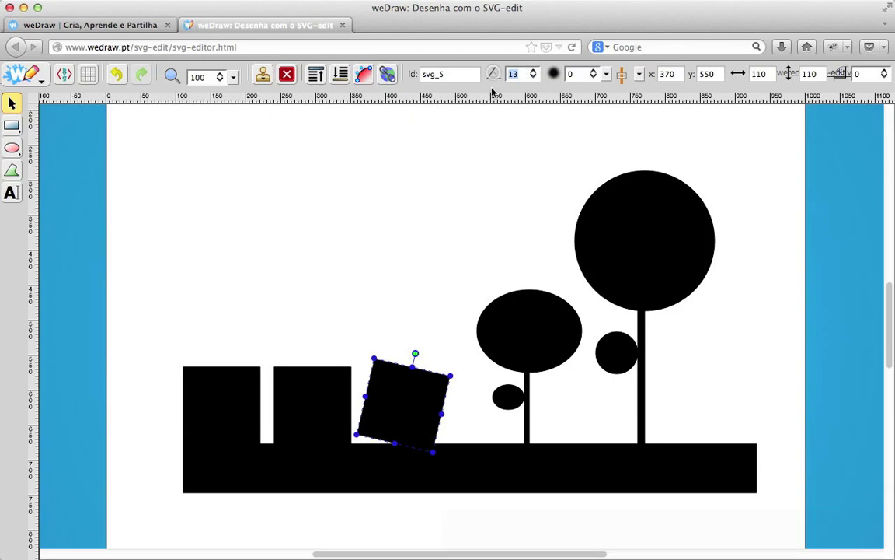
{"action": "type", "text": "0"}
{"action": "key", "text": "Return"}
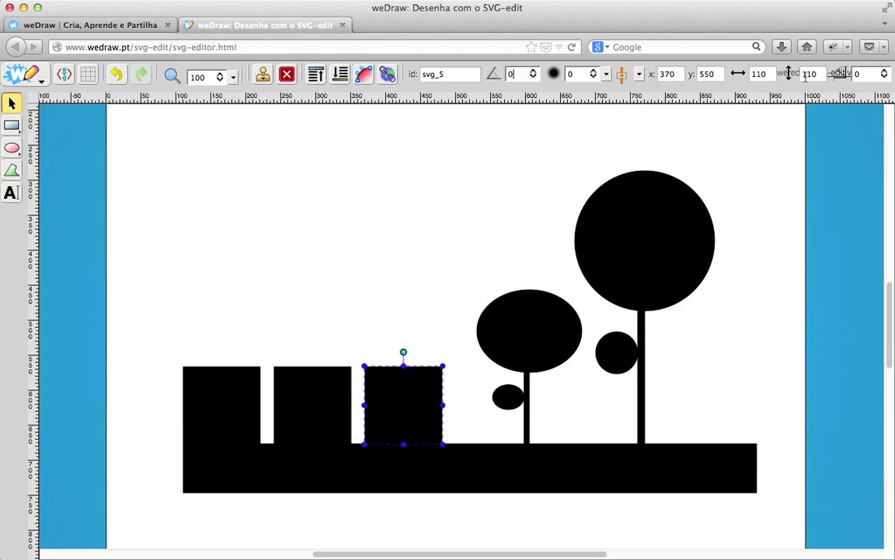
Round the corners of the third square with a radius of 15
{"action": "left_click", "coordinate": [886, 71]}
{"action": "left_click", "coordinate": [886, 70]}
{"action": "left_click", "coordinate": [887, 71]}
{"action": "left_click", "coordinate": [887, 71]}
{"action": "left_click", "coordinate": [887, 71]}
{"action": "left_click", "coordinate": [886, 71]}
{"action": "left_click", "coordinate": [887, 71]}
{"action": "left_click", "coordinate": [887, 72]}
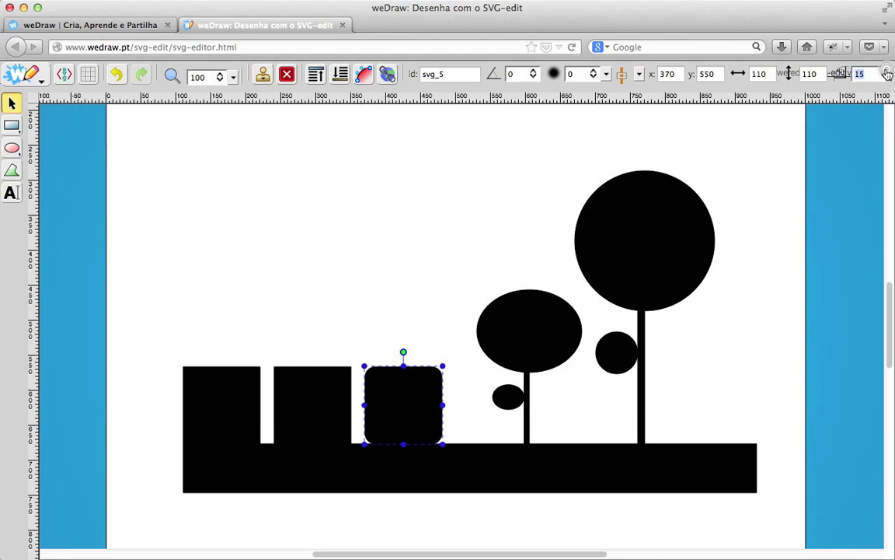
{"action": "left_click", "coordinate": [490, 206]}
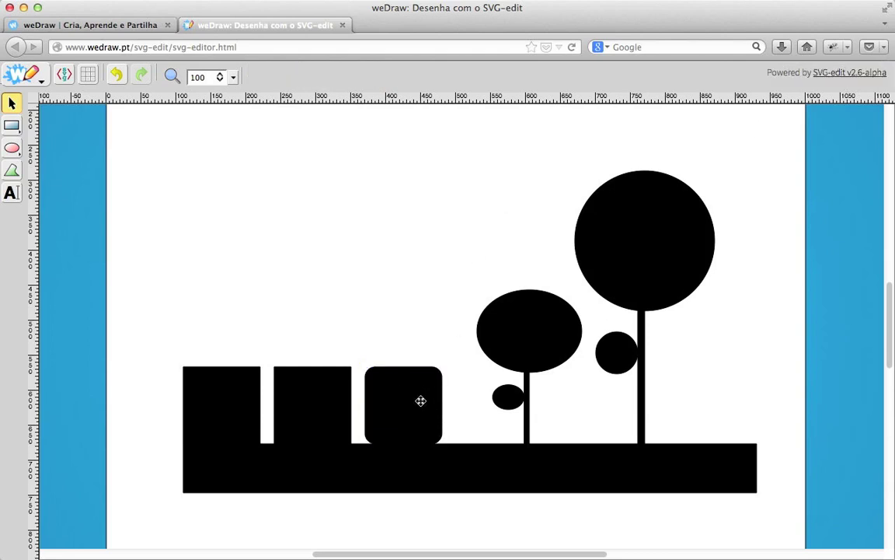
Apply a clearly noticeable Gaussian blur to the smaller tree group
{"action": "left_click", "coordinate": [555, 311]}
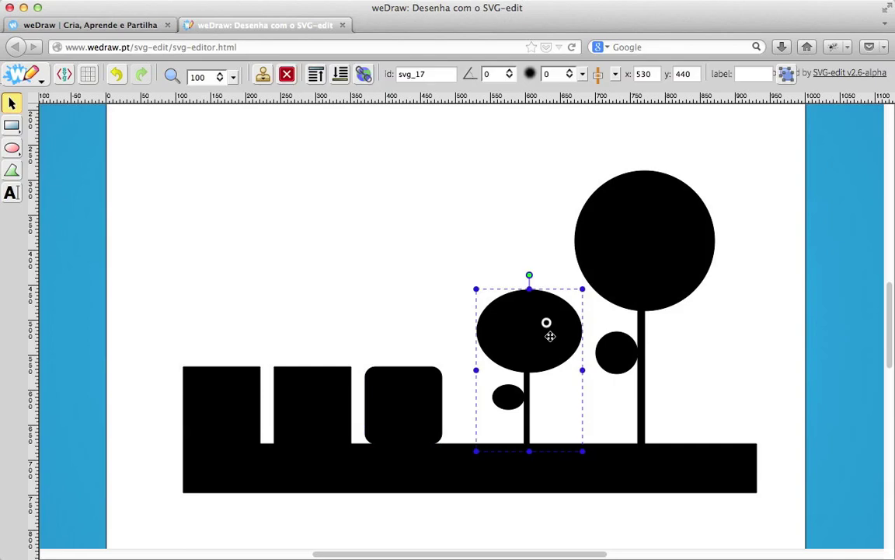
{"action": "left_click_drag", "start_coordinate": [573, 72], "coordinate": [573, 69]}
{"action": "left_click", "coordinate": [585, 74]}
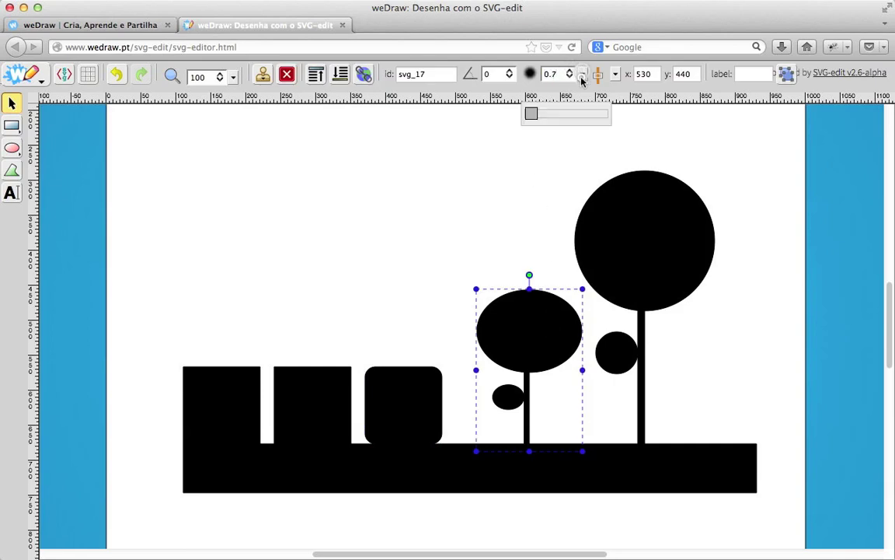
{"action": "left_click", "coordinate": [542, 115]}
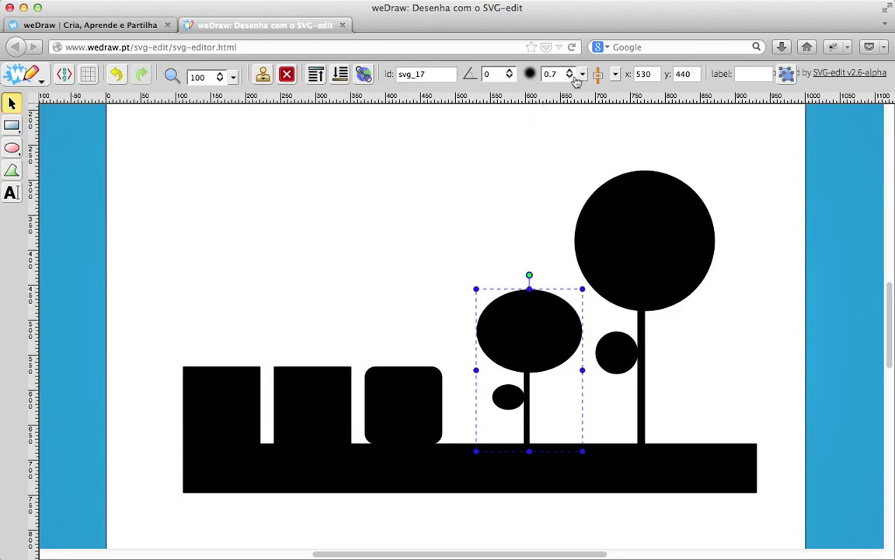
{"action": "left_click", "coordinate": [583, 74]}
{"action": "left_click", "coordinate": [534, 118]}
{"action": "left_click_drag", "start_coordinate": [534, 118], "coordinate": [565, 117]}
{"action": "left_click", "coordinate": [437, 243]}
Apply a slight Gaussian blur to the rounded square beside the smaller tree
{"action": "left_click", "coordinate": [422, 378]}
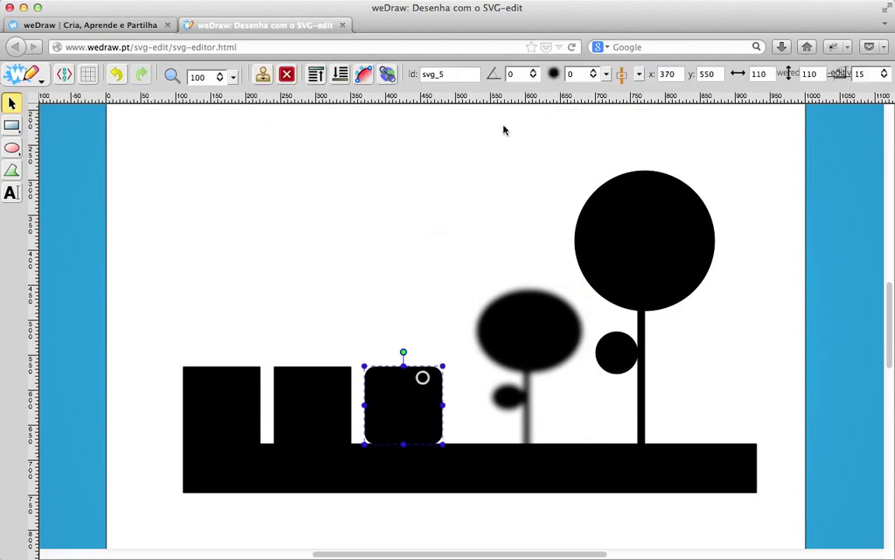
{"action": "left_click", "coordinate": [547, 69]}
{"action": "left_click_drag", "start_coordinate": [549, 114], "coordinate": [575, 117]}
{"action": "left_click", "coordinate": [510, 203]}
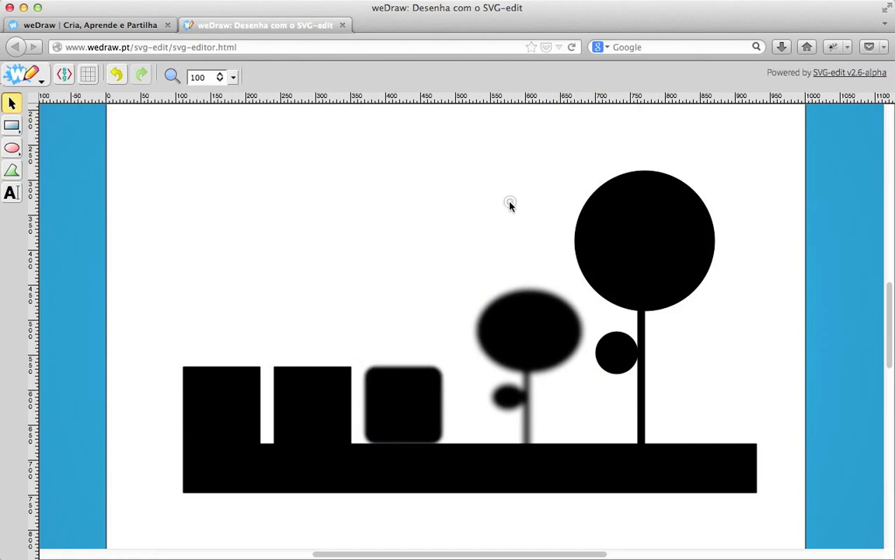